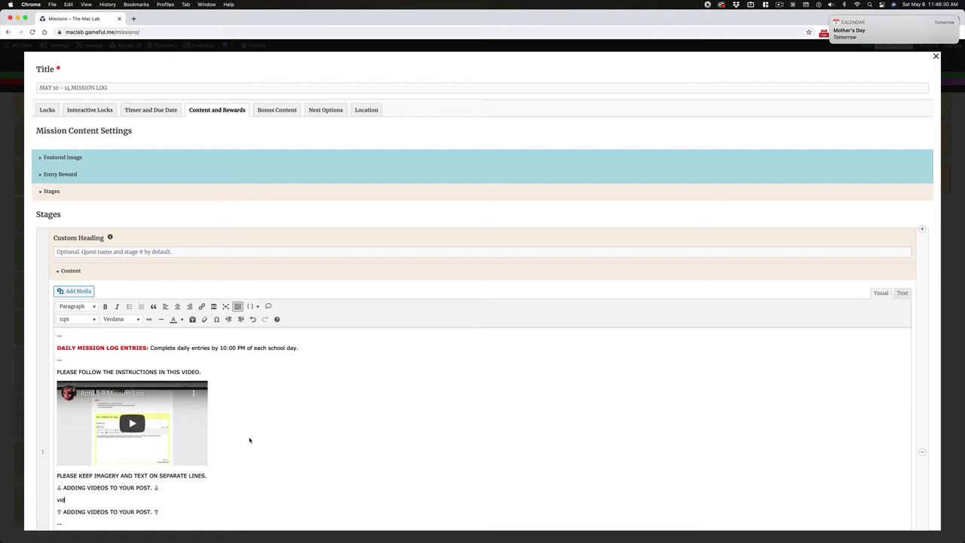
# Delete the 'vid' placeholder text, leaving a blank line between the ADDING VIDEOS TO YOUR POST markers
pyautogui.click(232, 443)
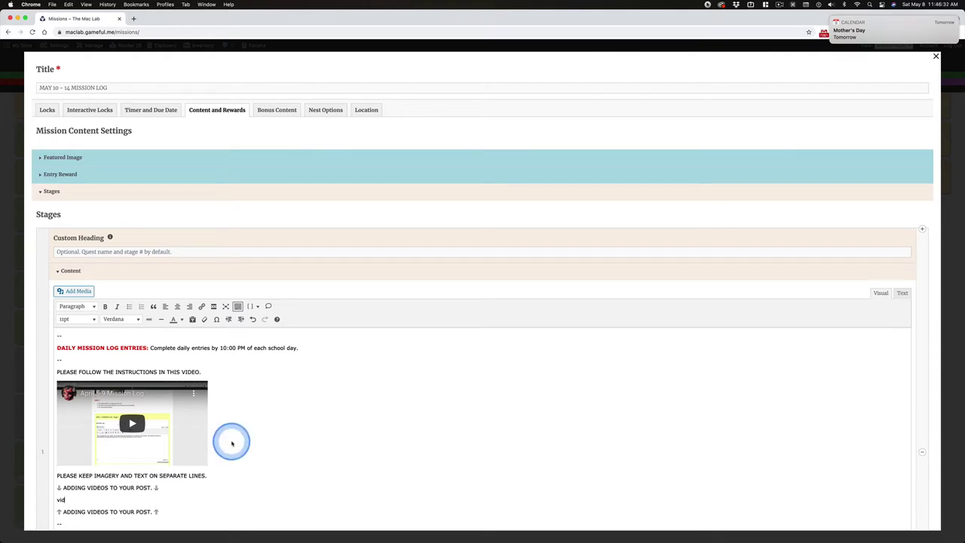
pyautogui.click(343, 499)
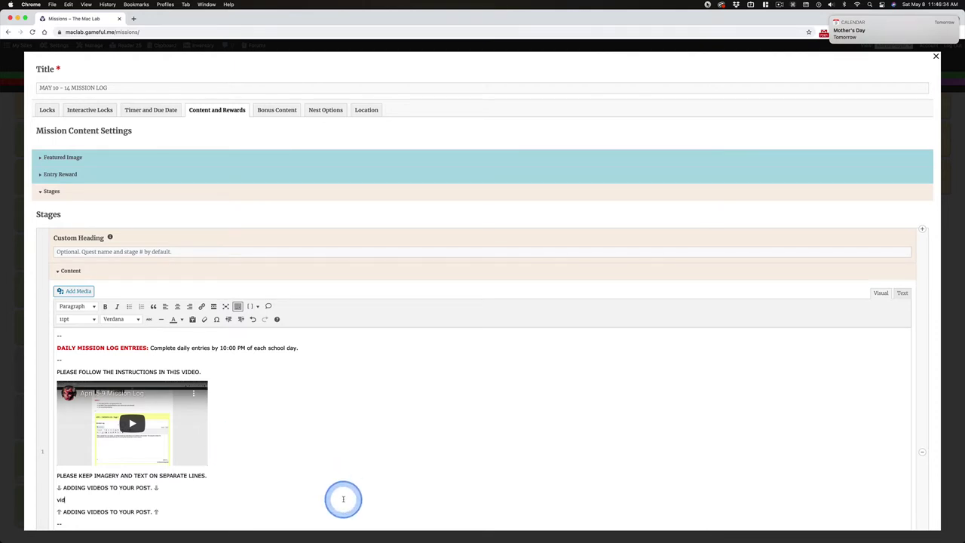
pyautogui.scroll(-2, 339, 452)
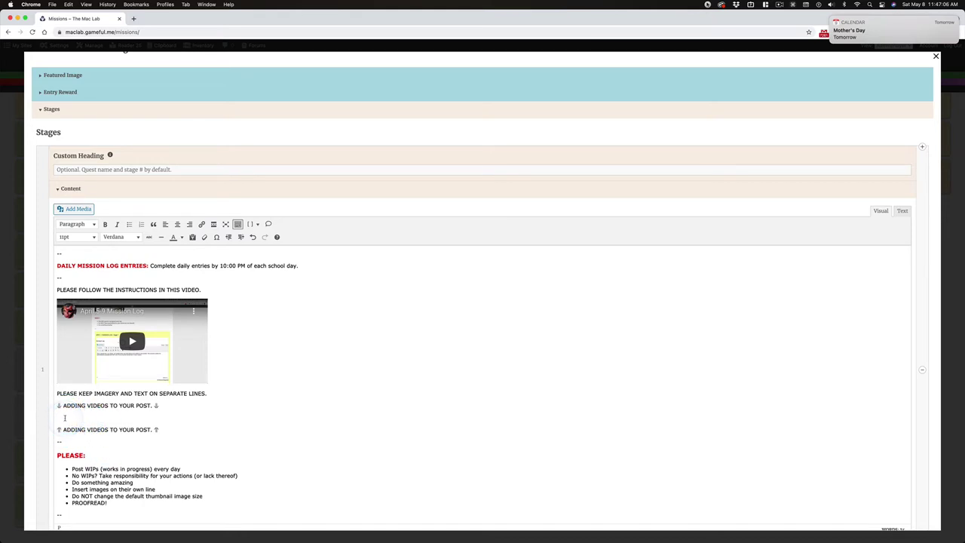
# In YouTube Studio, open the Adding Videos Demo details and copy its video link
pyautogui.press('super+Tab')
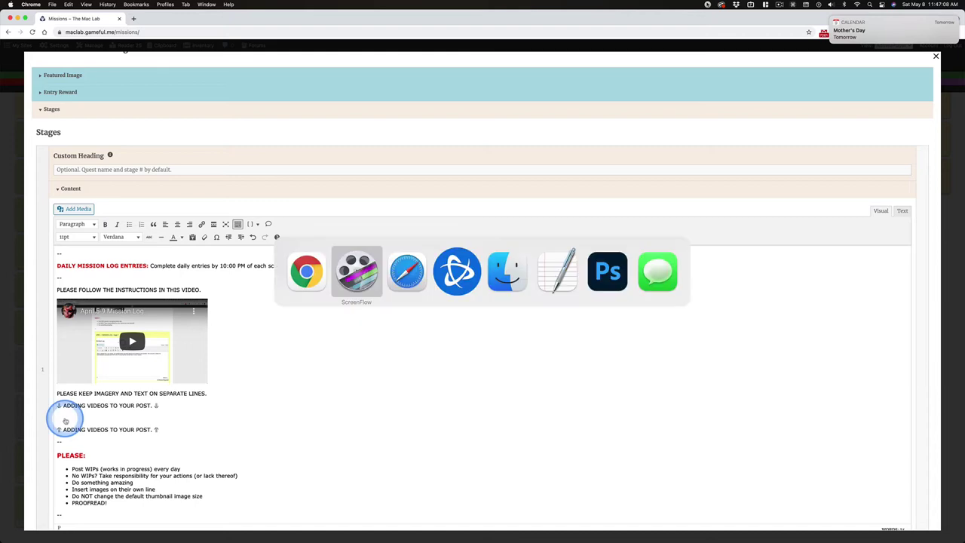
pyautogui.press('super+Tab')
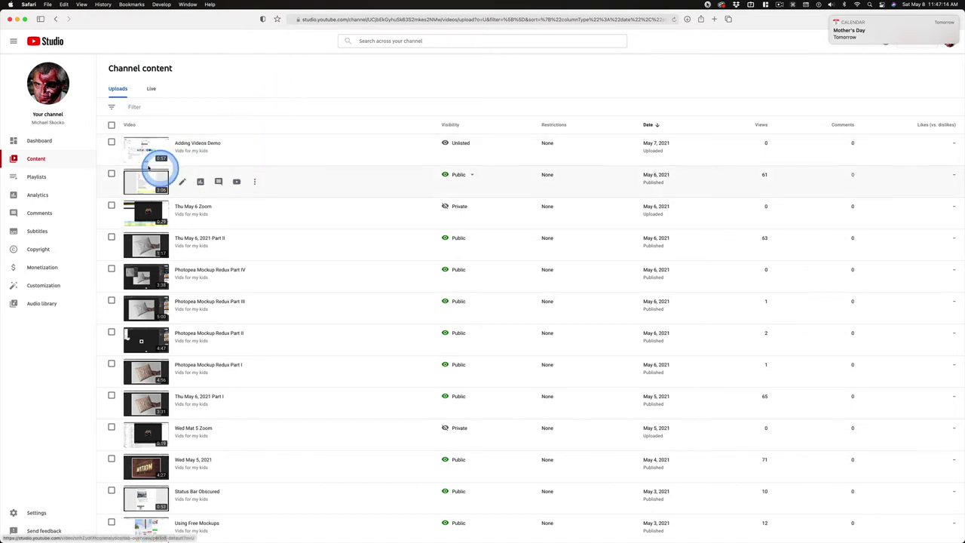
pyautogui.click(150, 150)
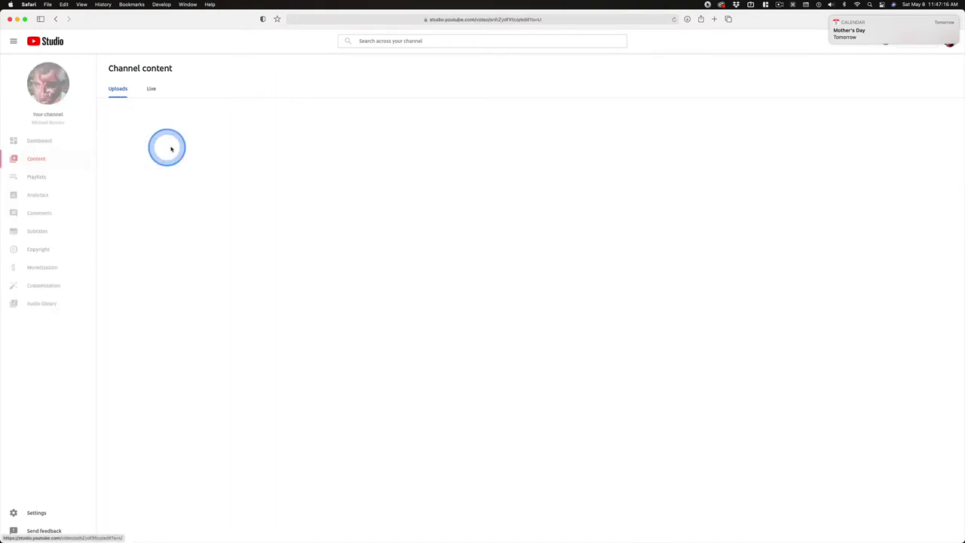
pyautogui.click(179, 148)
pyautogui.click(183, 150)
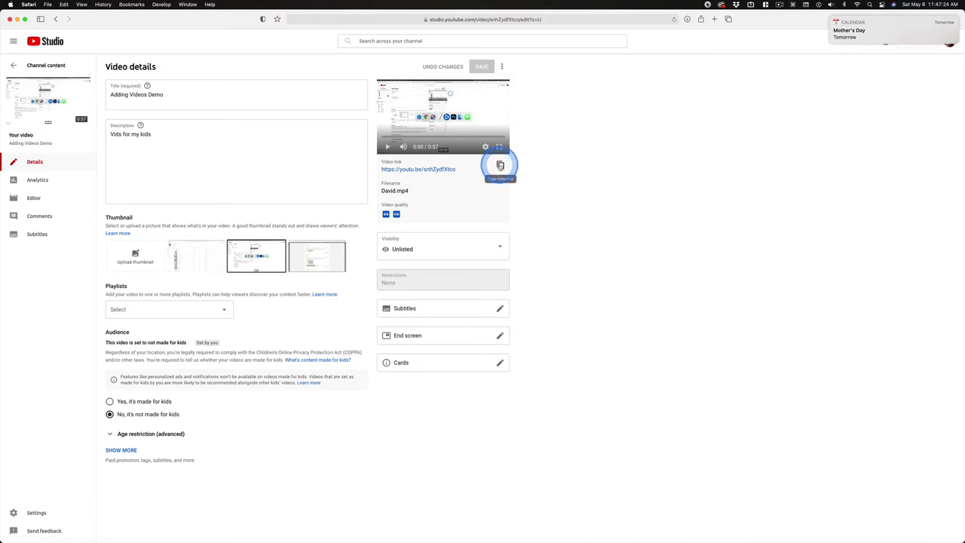
pyautogui.click(498, 167)
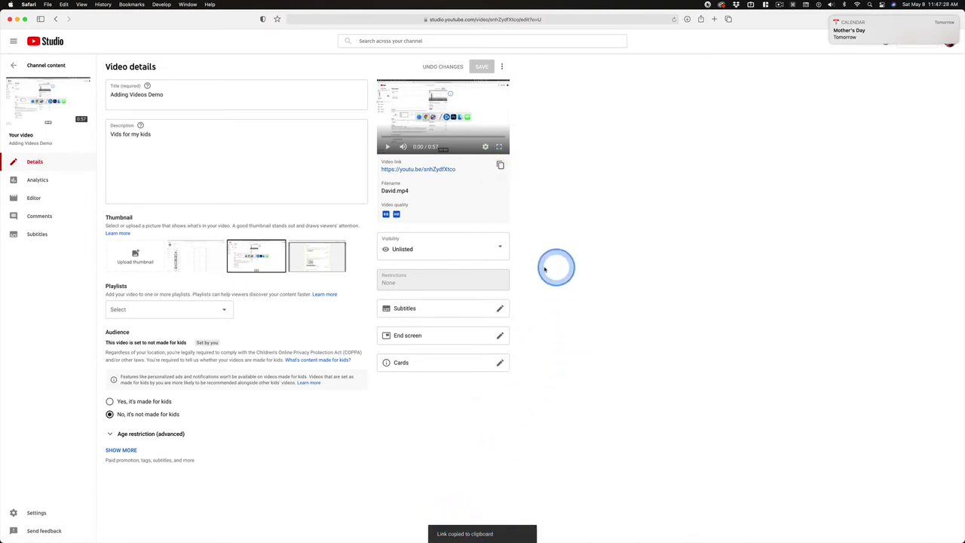
# Keep the Adding Videos Demo visibility set to Unlisted, then return to the Gameful editor
pyautogui.click(430, 252)
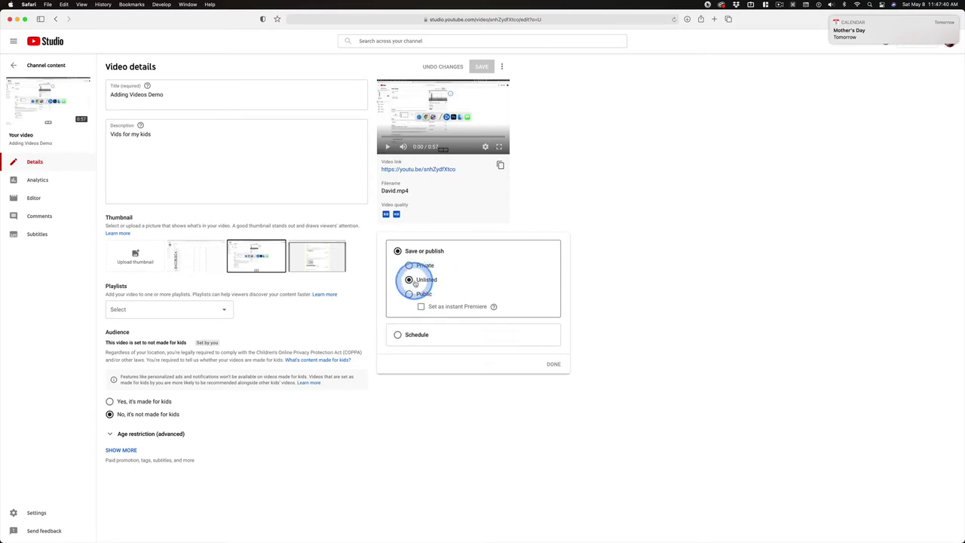
pyautogui.click(427, 284)
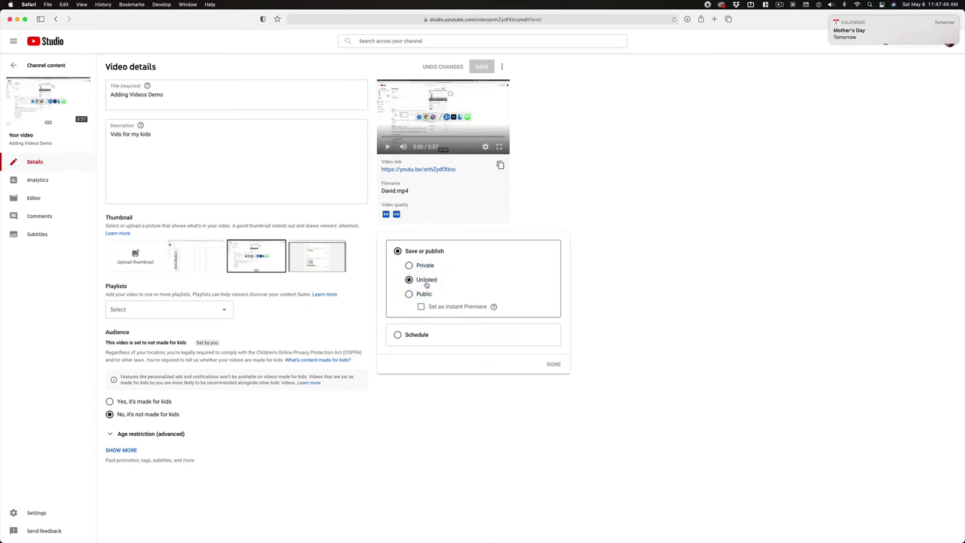
pyautogui.click(426, 285)
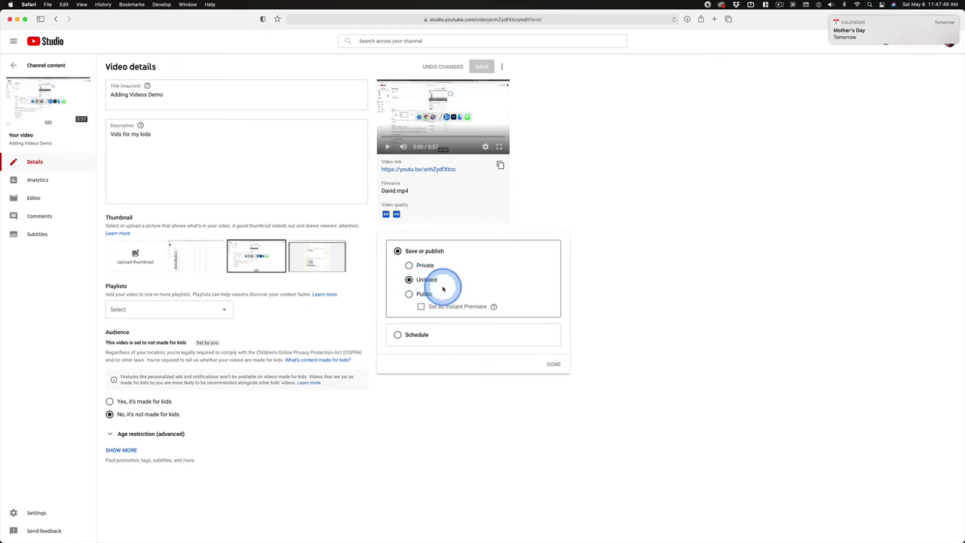
pyautogui.click(443, 288)
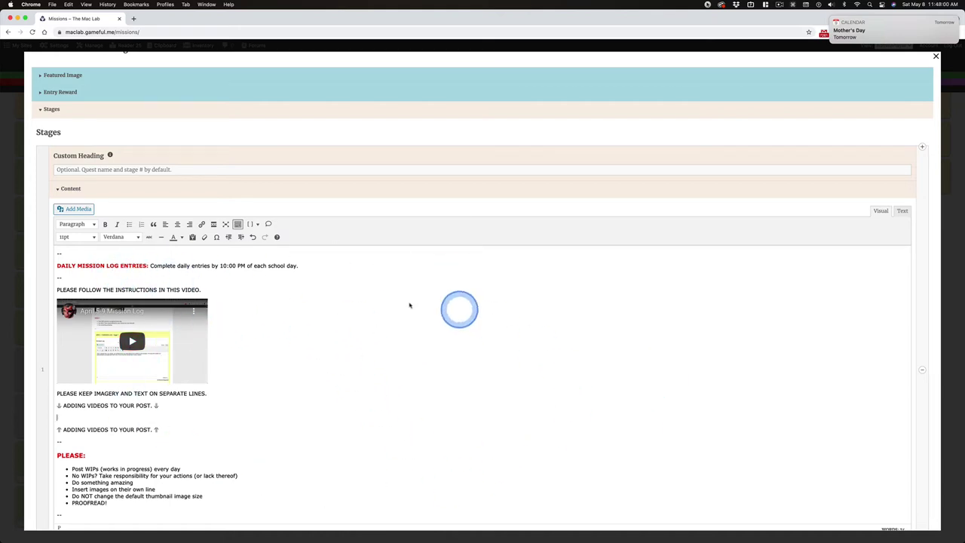
pyautogui.click(61, 417)
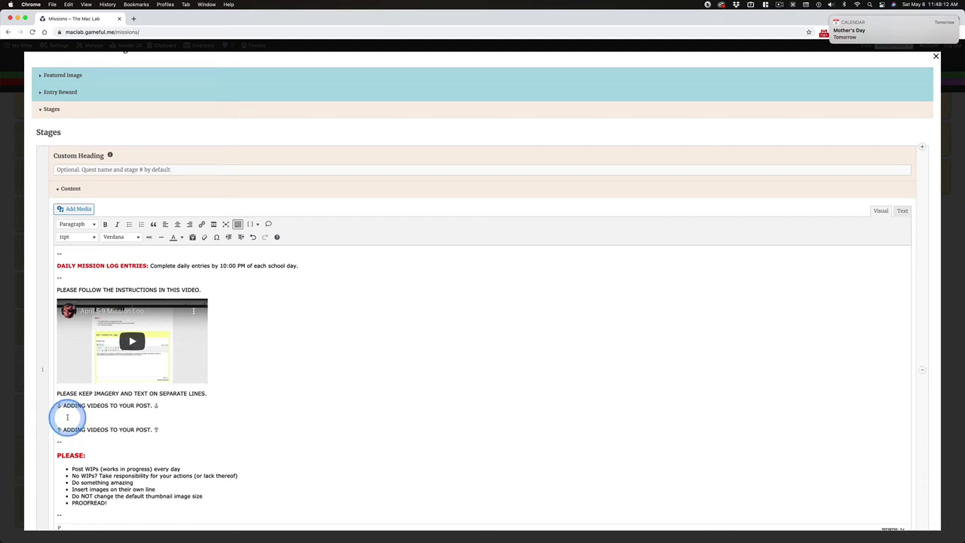
pyautogui.rightClick(67, 415)
pyautogui.click(80, 459)
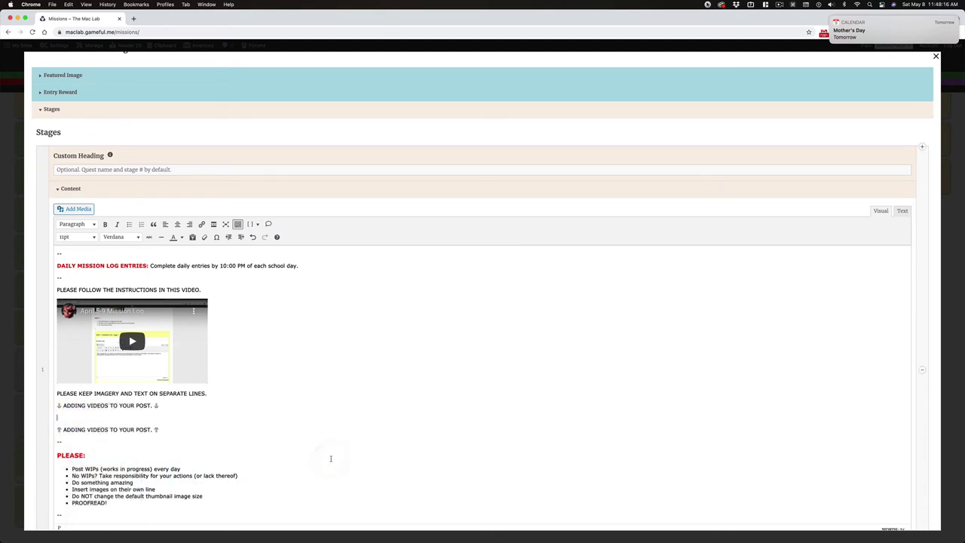
pyautogui.rightClick(77, 418)
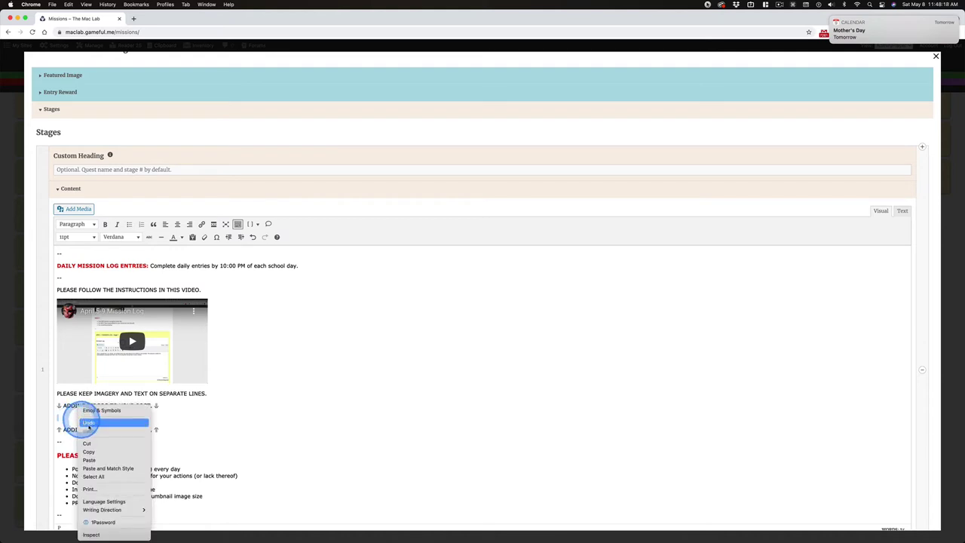
pyautogui.click(97, 457)
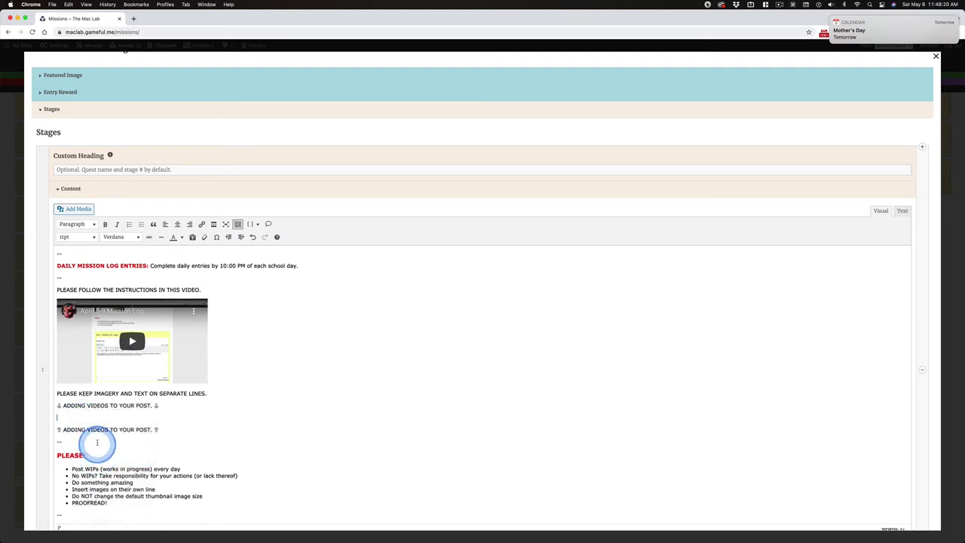
pyautogui.press('super+v')
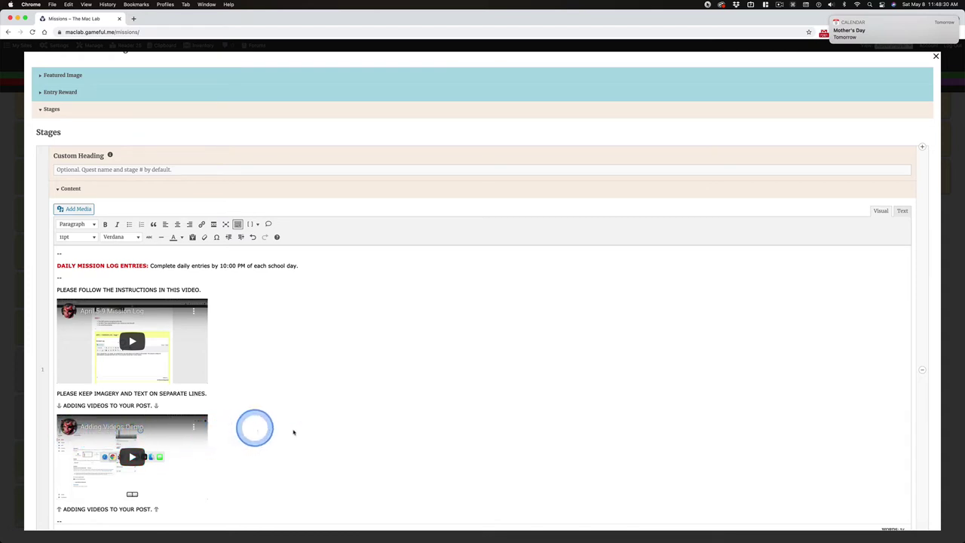
# Paste the YouTube link on the blank line so Adding Videos Demo embeds between the markers
pyautogui.scroll(-2, 372, 433)
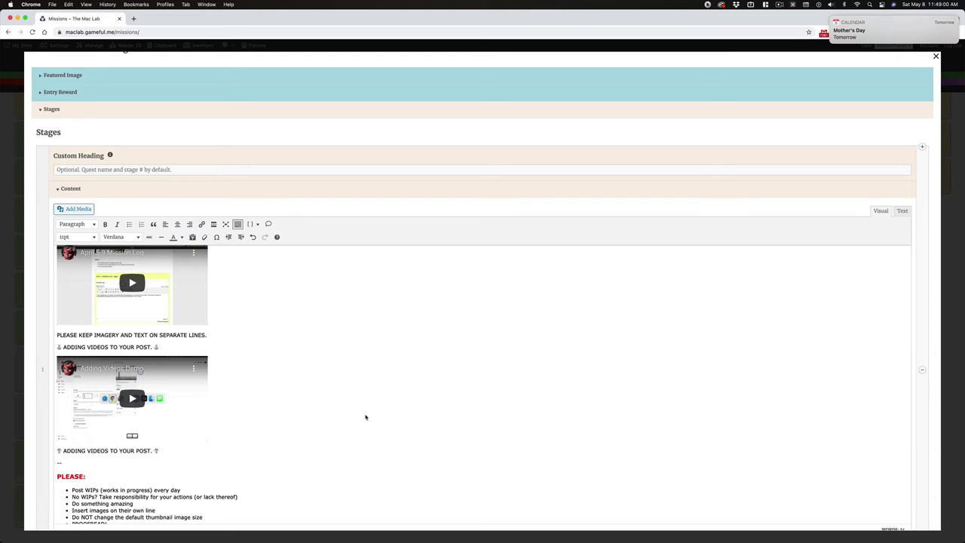
pyautogui.click(355, 415)
pyautogui.scroll(2, 267, 390)
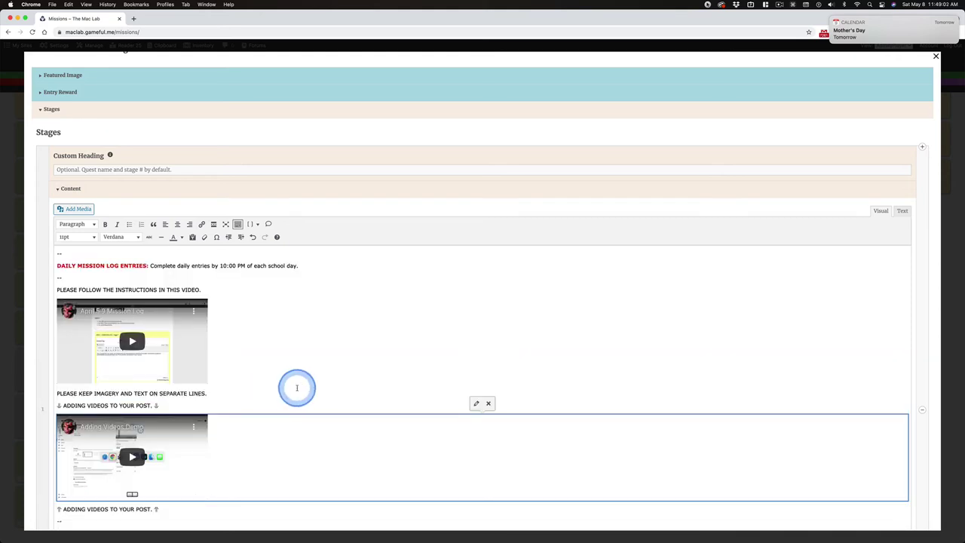
pyautogui.press('BackSpace')
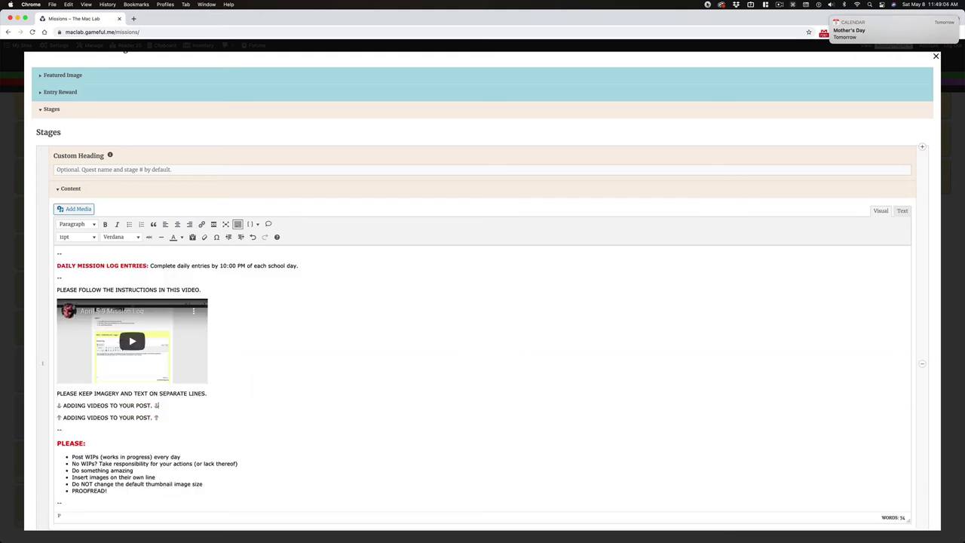
pyautogui.click(297, 387)
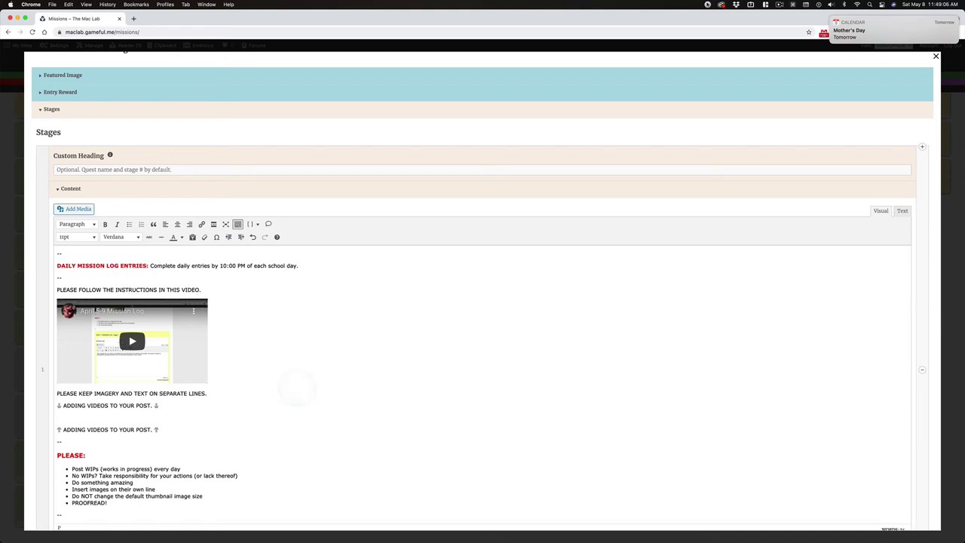
pyautogui.press('super+z')
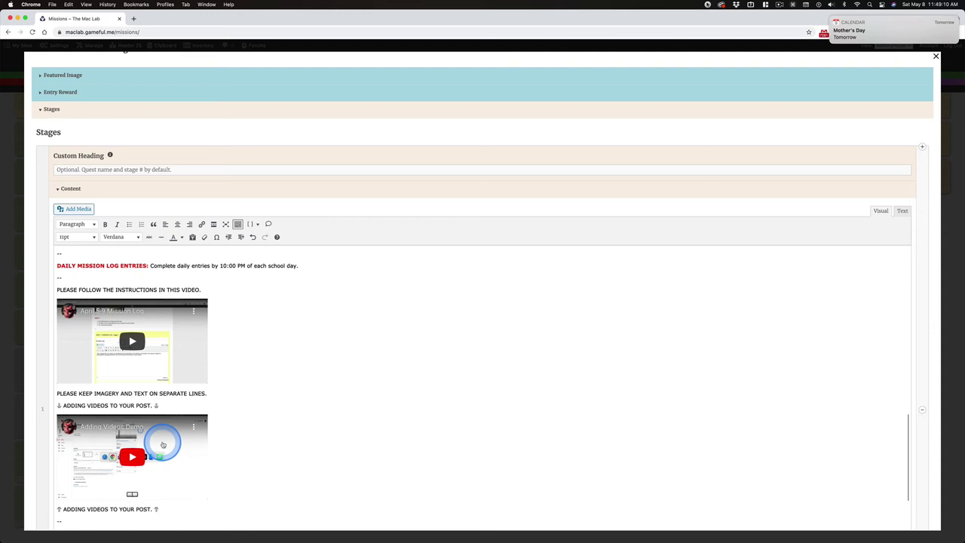
pyautogui.moveTo(369, 437)
pyautogui.mouseDown()
pyautogui.moveTo(430, 436)
pyautogui.moveTo(230, 314)
pyautogui.moveTo(462, 313)
pyautogui.mouseUp()
pyautogui.scroll(-4, 404, 439)
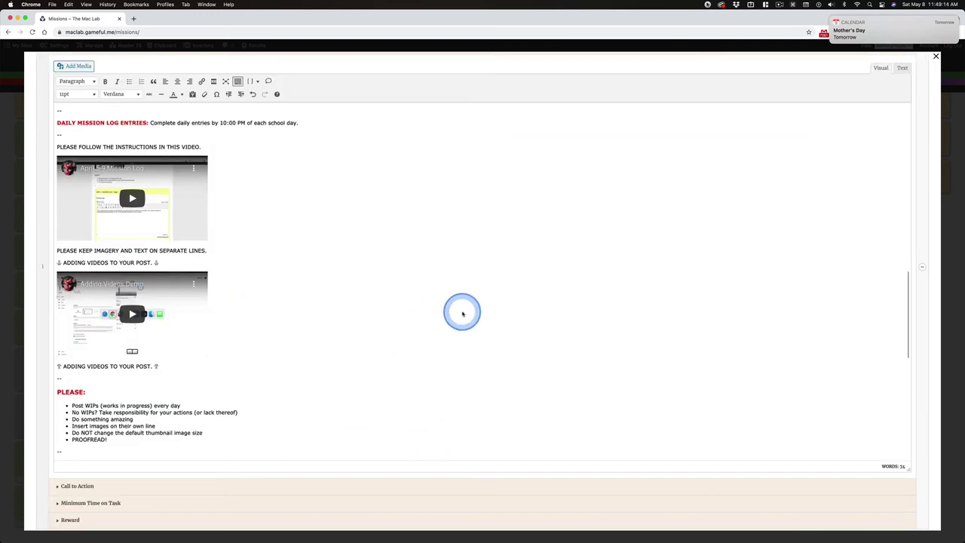
pyautogui.click(279, 316)
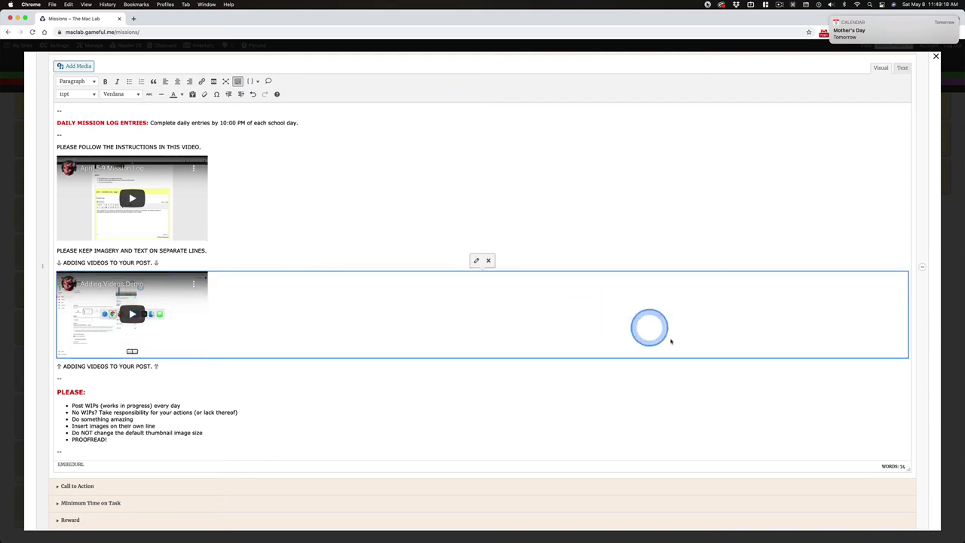
pyautogui.click(158, 366)
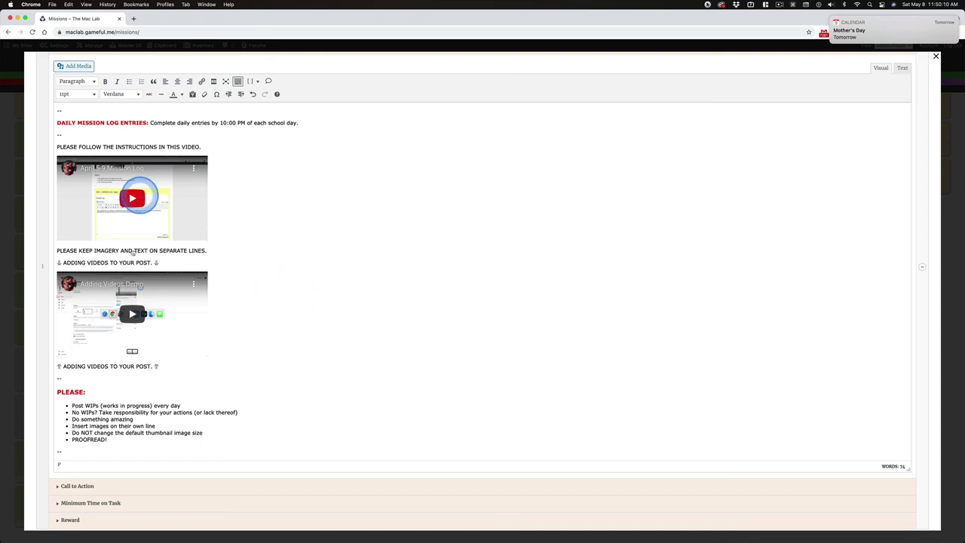
# Update the MAY 10 – 14 MISSION LOG and preview it to check the embedded Adding Videos Demo
pyautogui.scroll(-2, 43, 379)
pyautogui.click(51, 514)
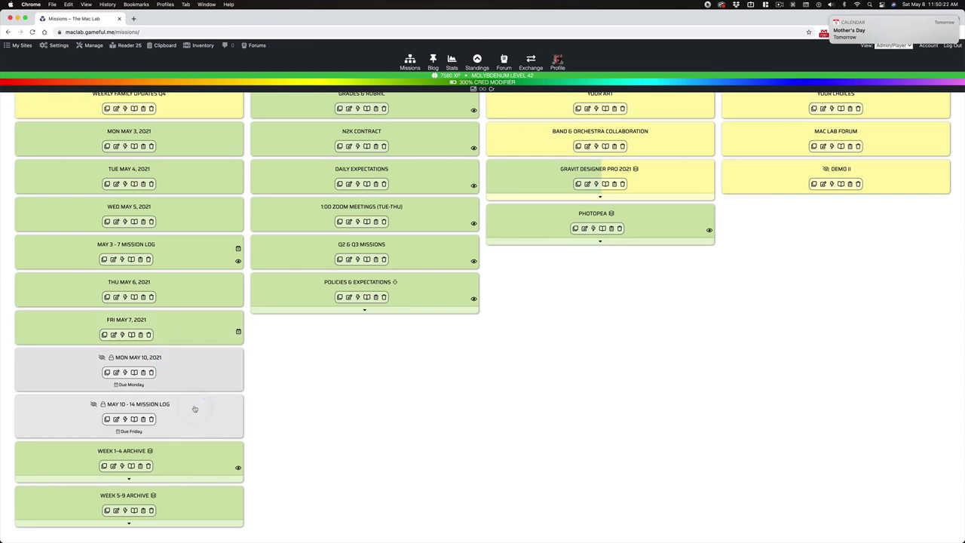
pyautogui.click(194, 408)
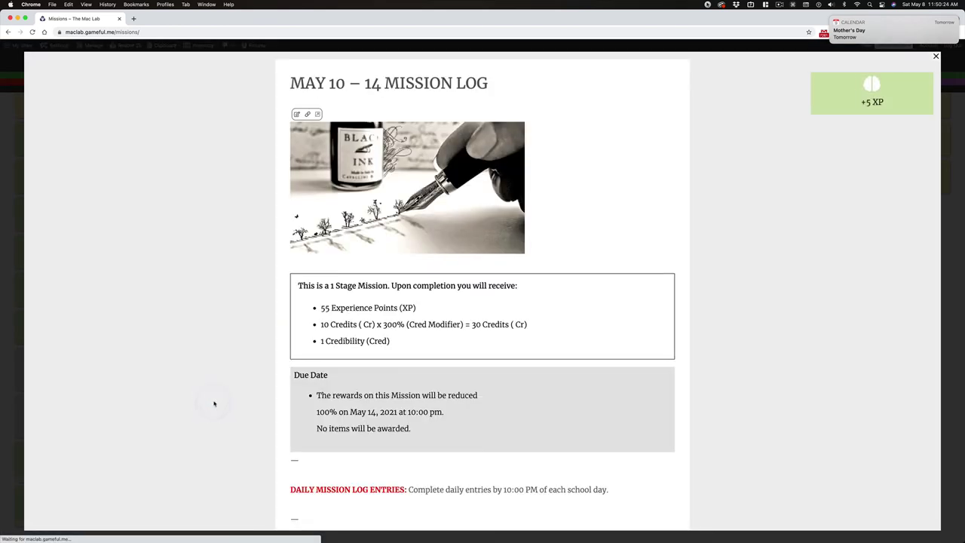
pyautogui.scroll(-1, 204, 299)
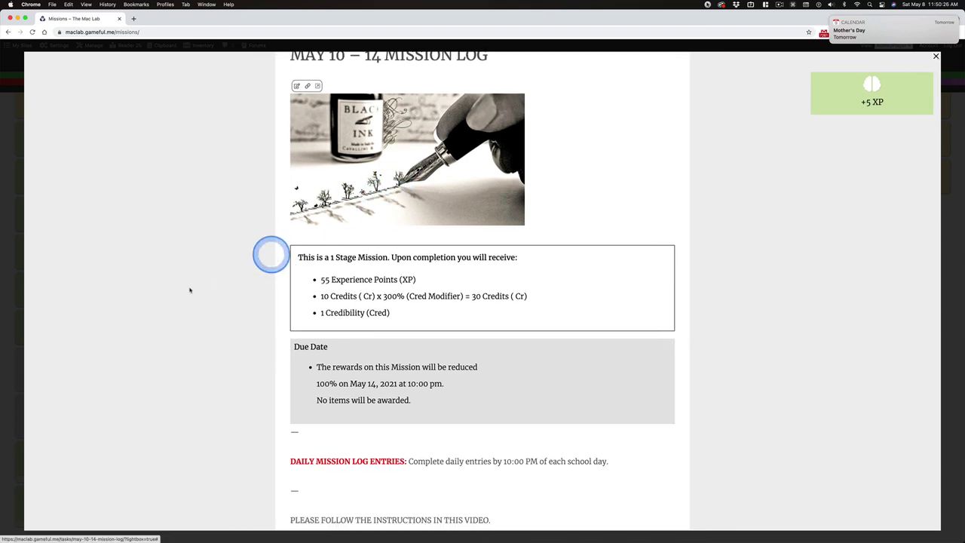
pyautogui.scroll(-5, 147, 293)
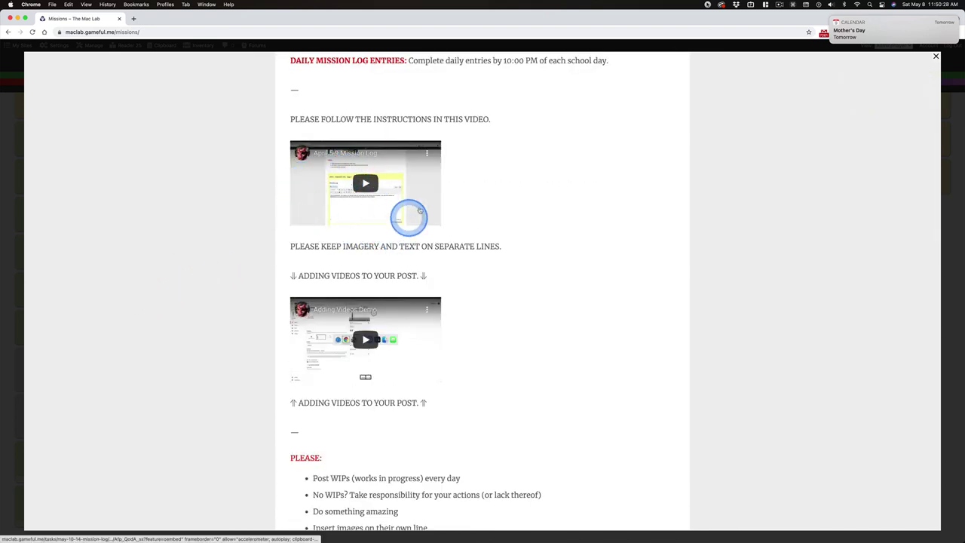